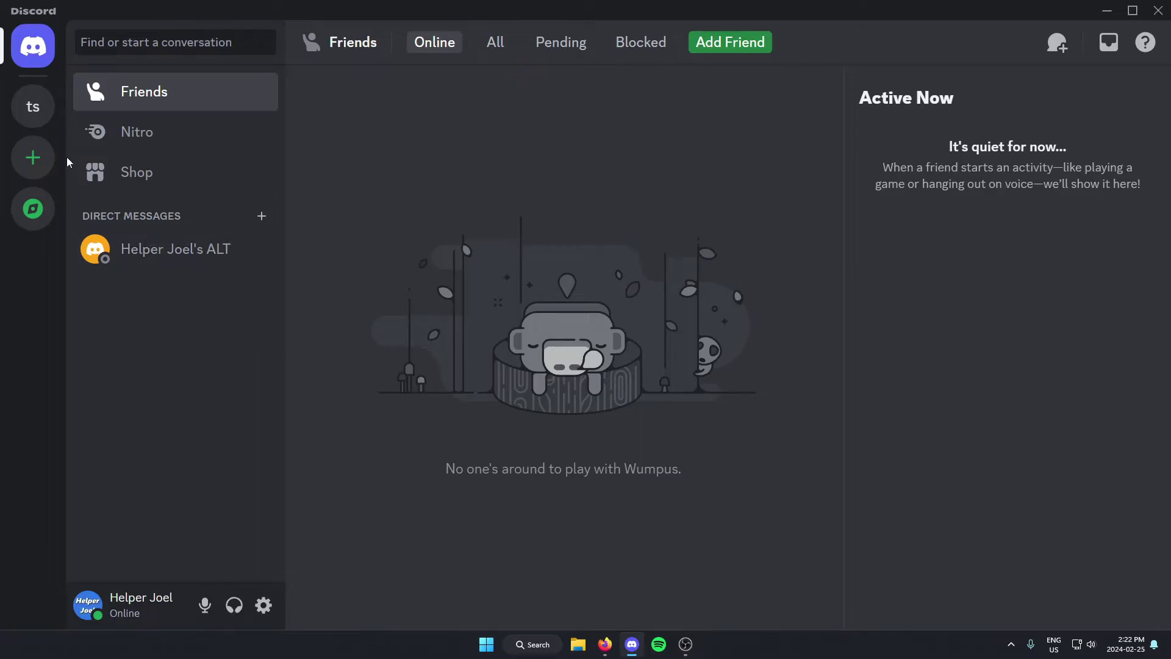
Open the App Directory from the settings of the test server
left_click(34, 107)
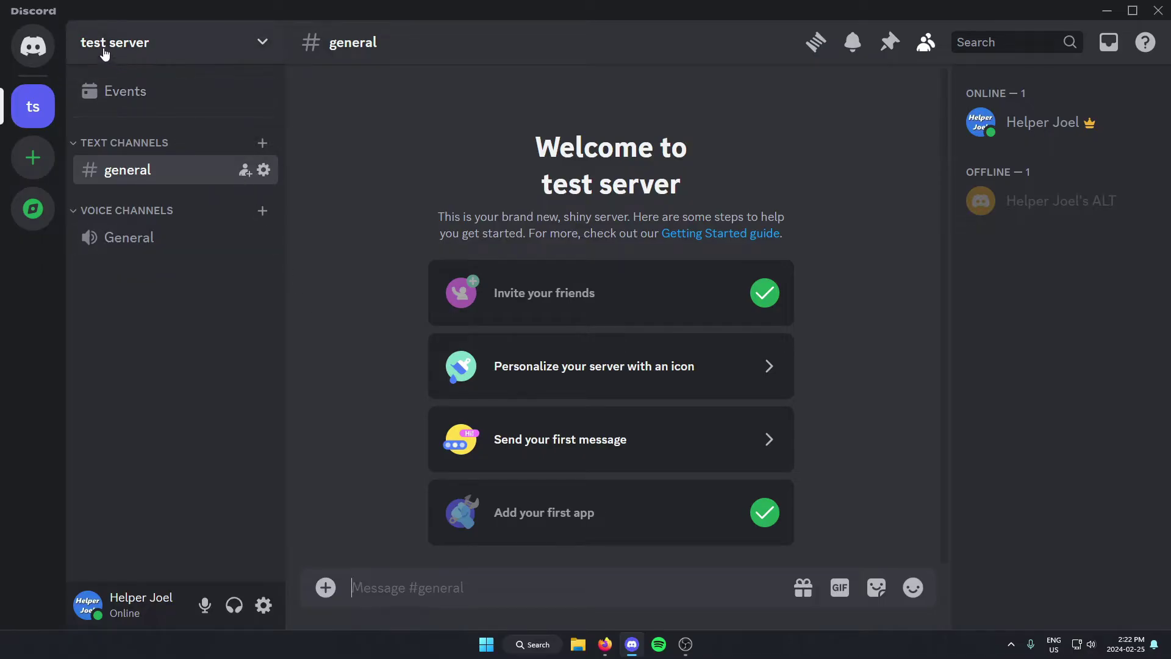
left_click(122, 57)
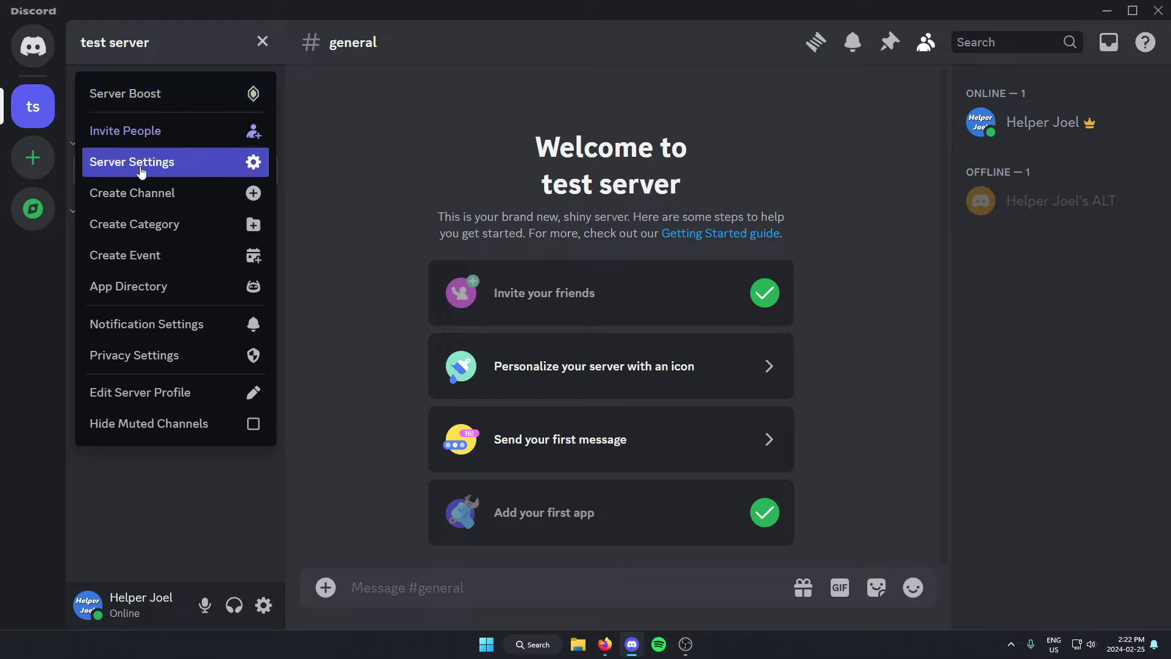
left_click(125, 177)
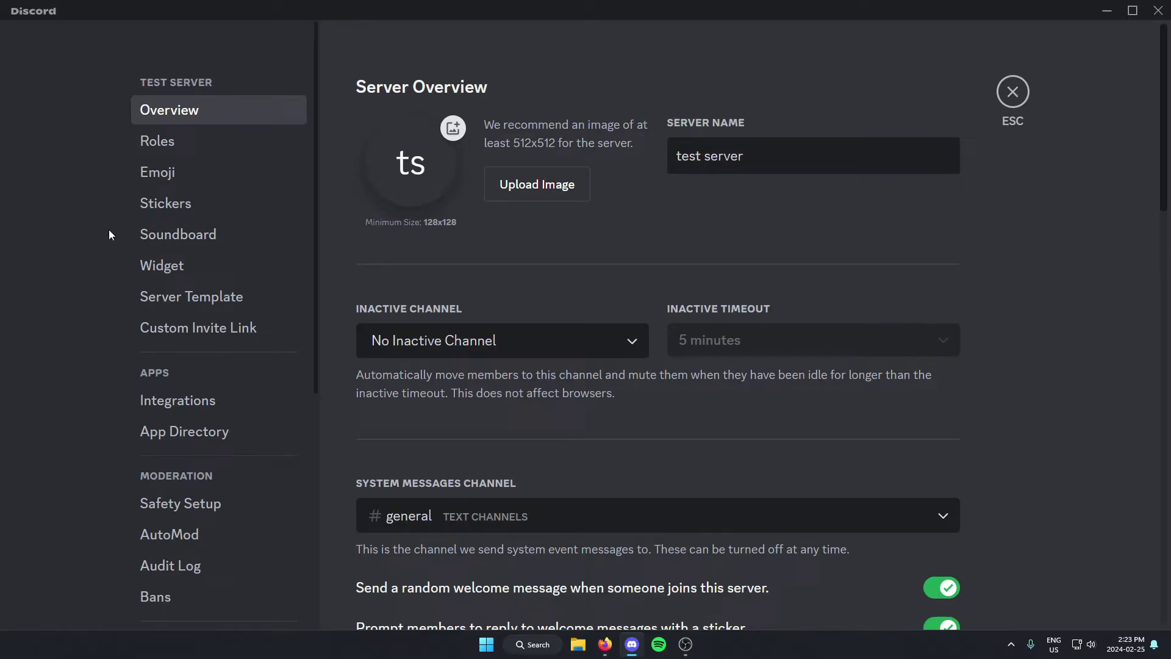
scroll(109, 234, "down", 3)
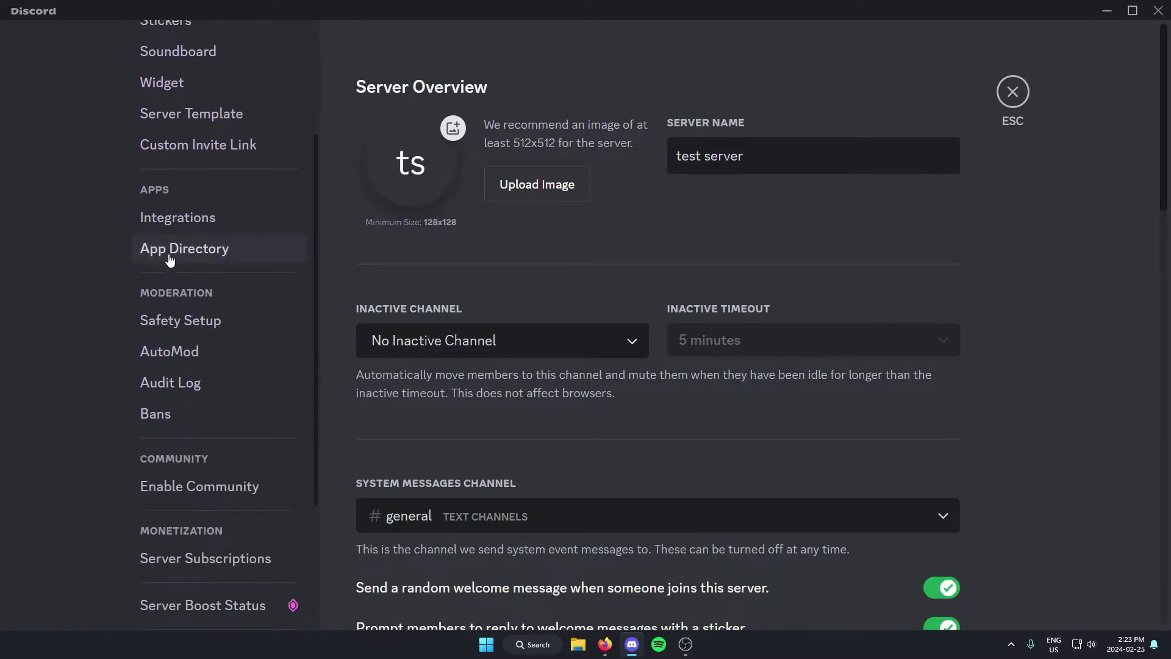
left_click(235, 261)
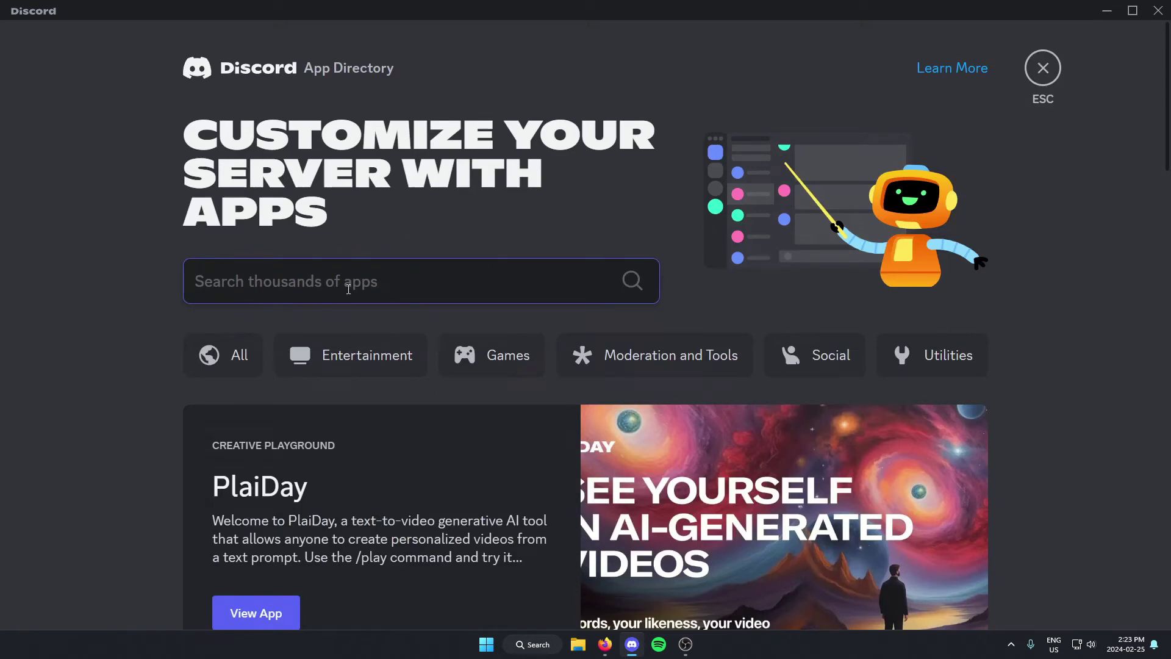
Search the App Directory for "youtube" and open the page of the YouTube app in the Social category
type("youtube")
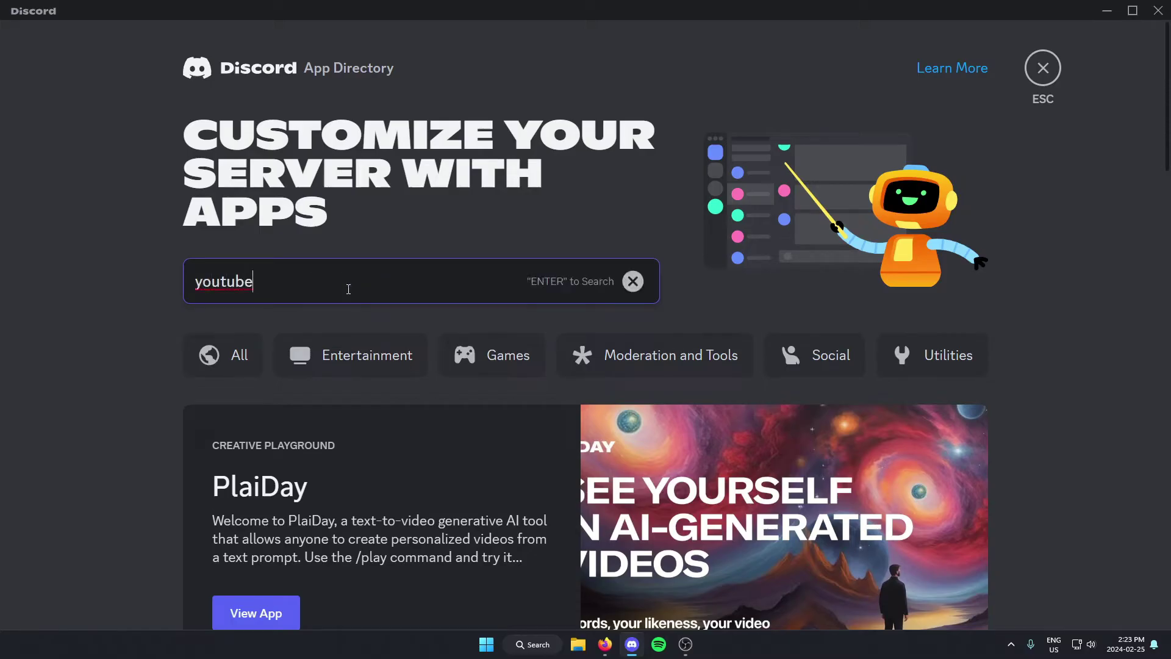
key("Return")
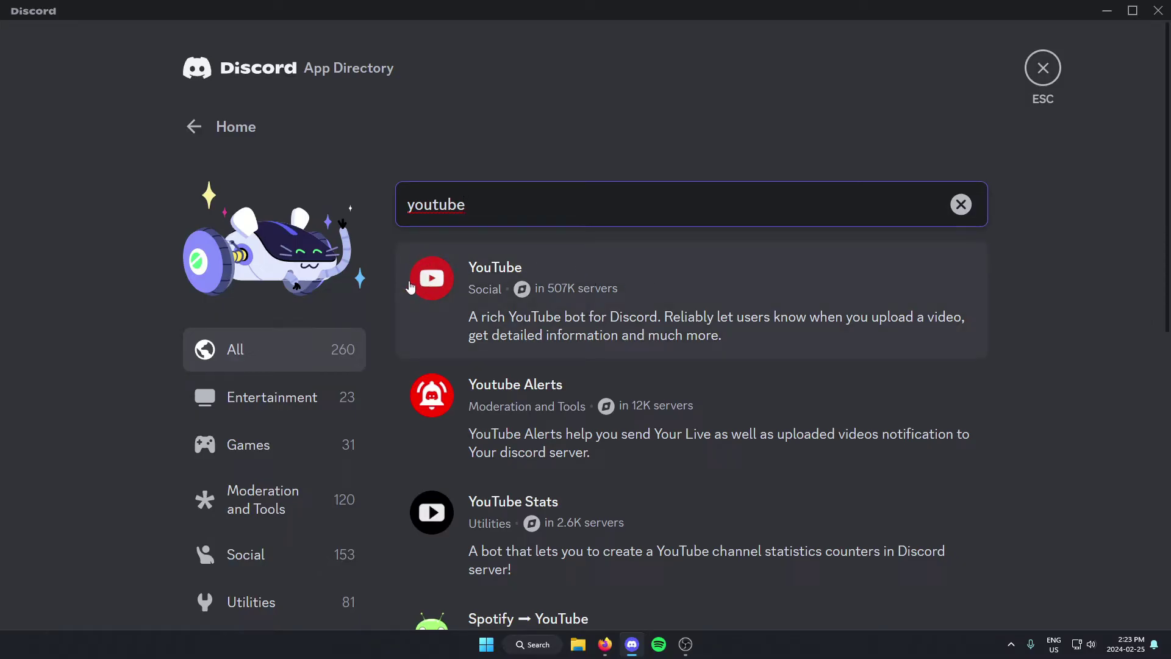
left_click(657, 292)
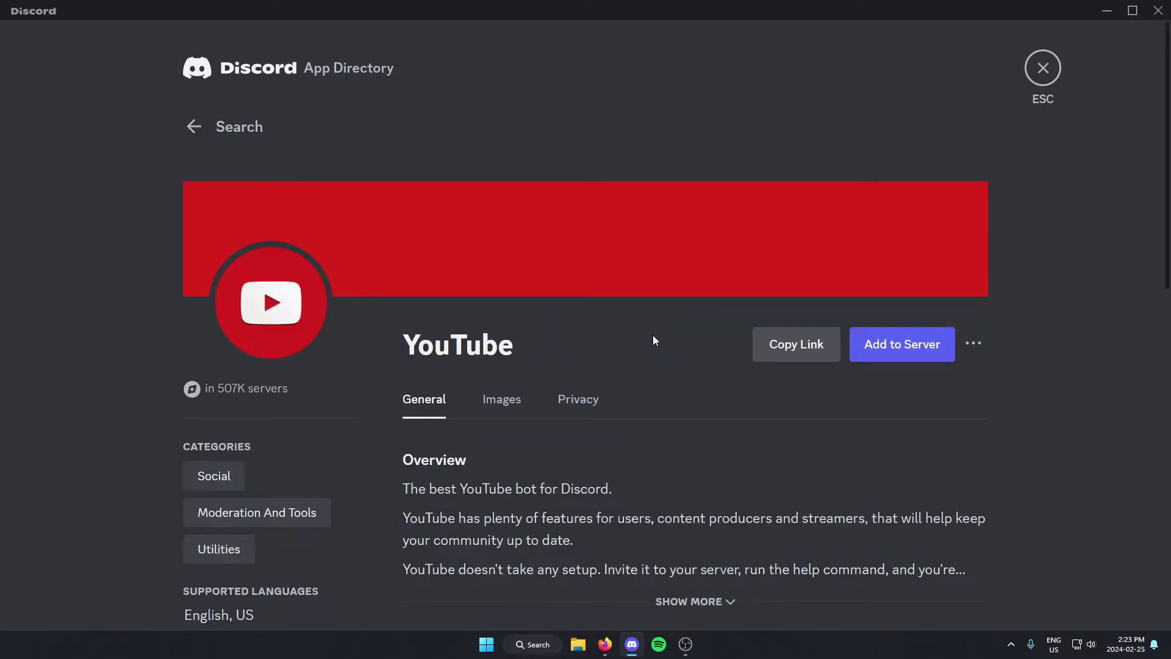
Add the YouTube bot to test server with all requested permissions, complete the human check, and go to the server
left_click(907, 364)
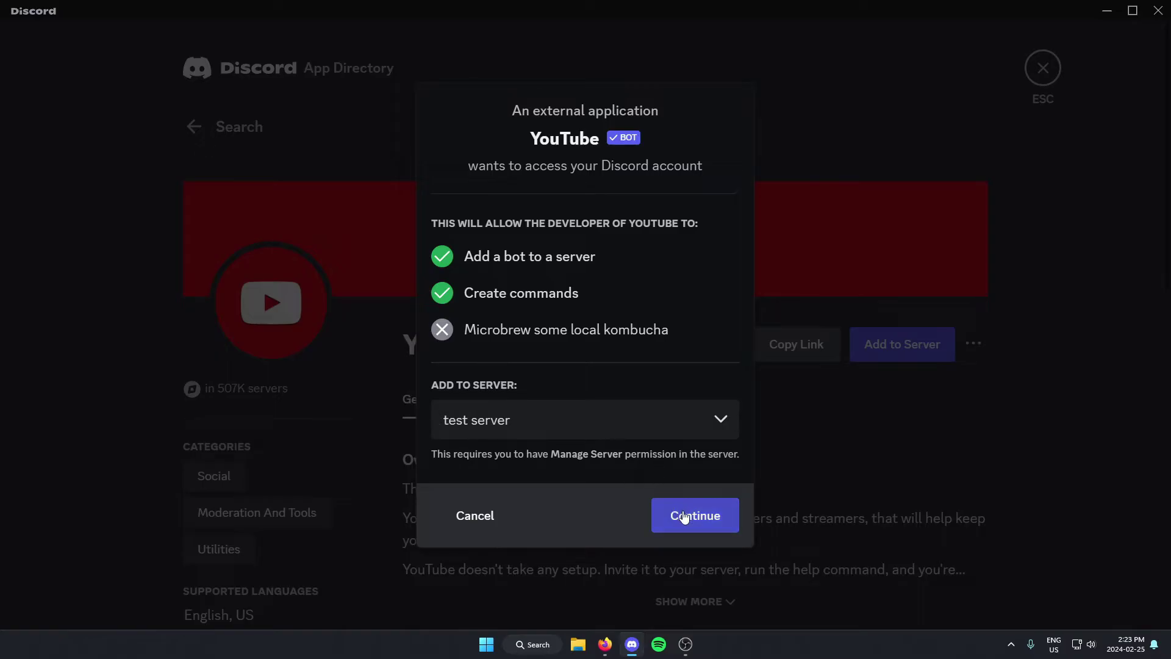
left_click(684, 516)
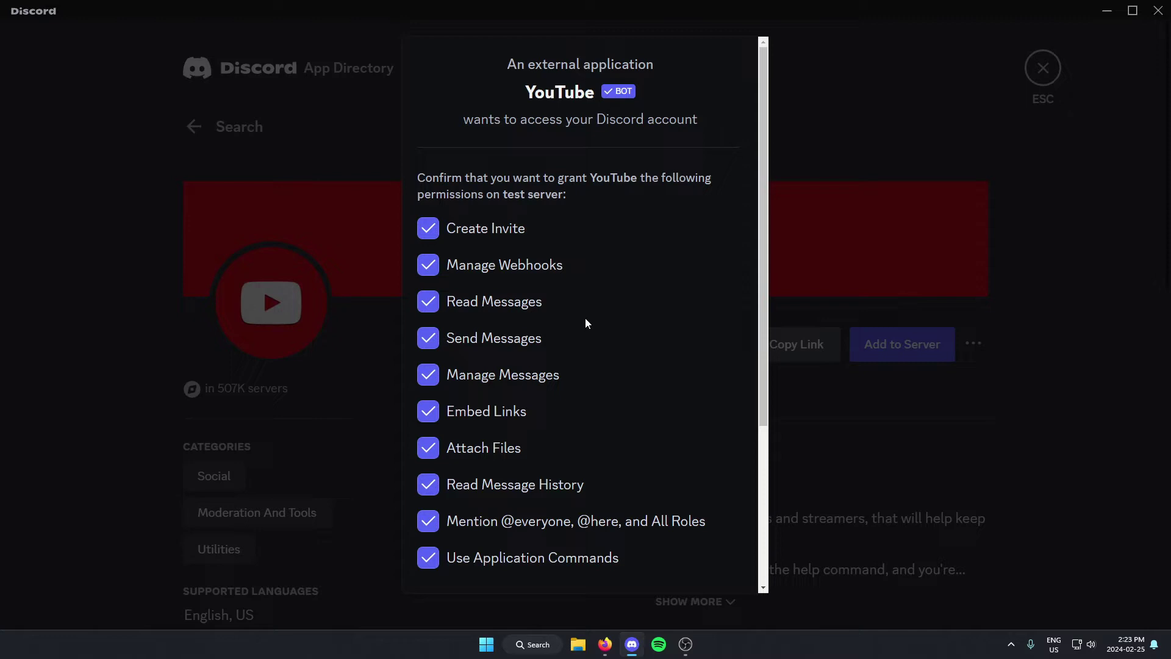
scroll(564, 323, "down", 4)
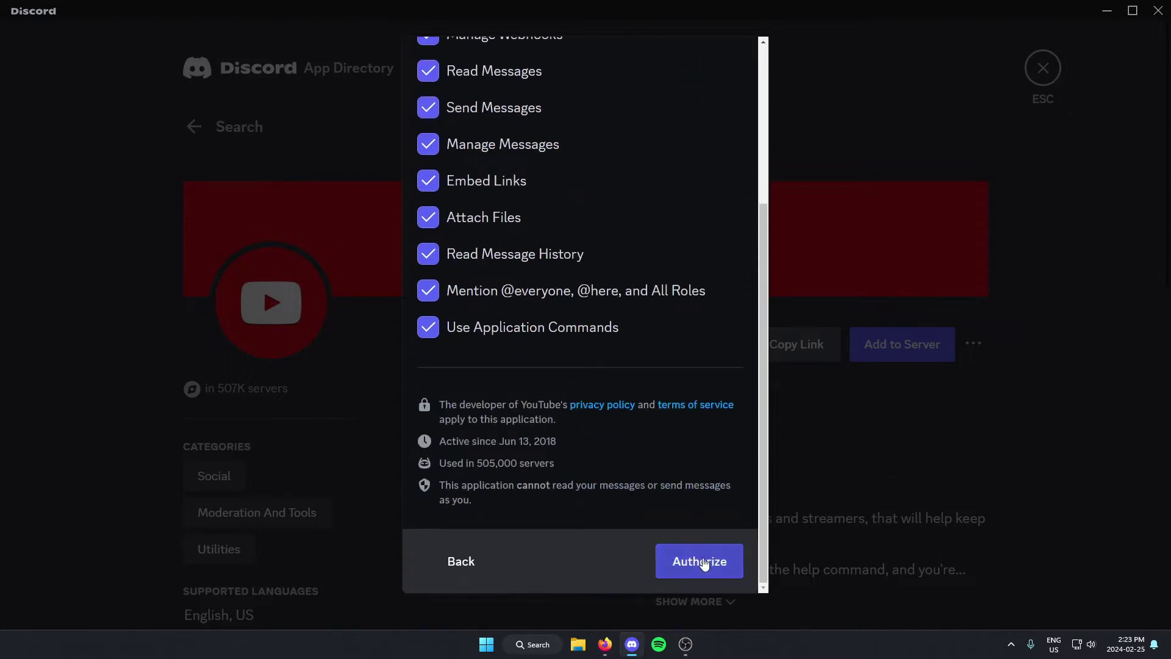
left_click(704, 563)
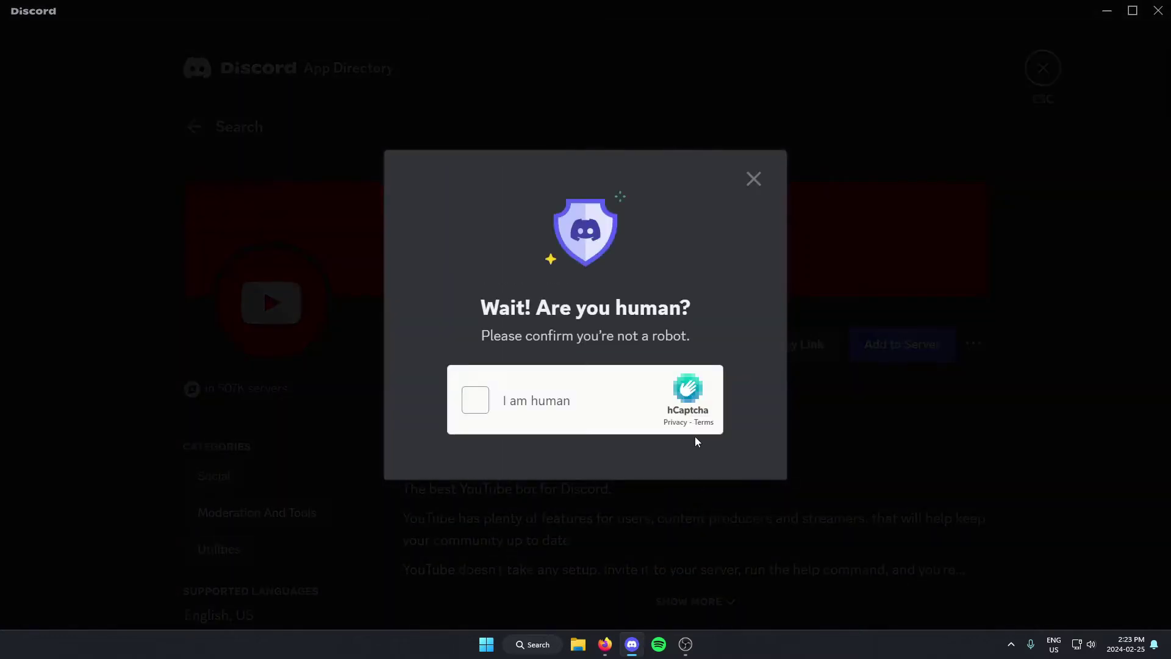
left_click(475, 400)
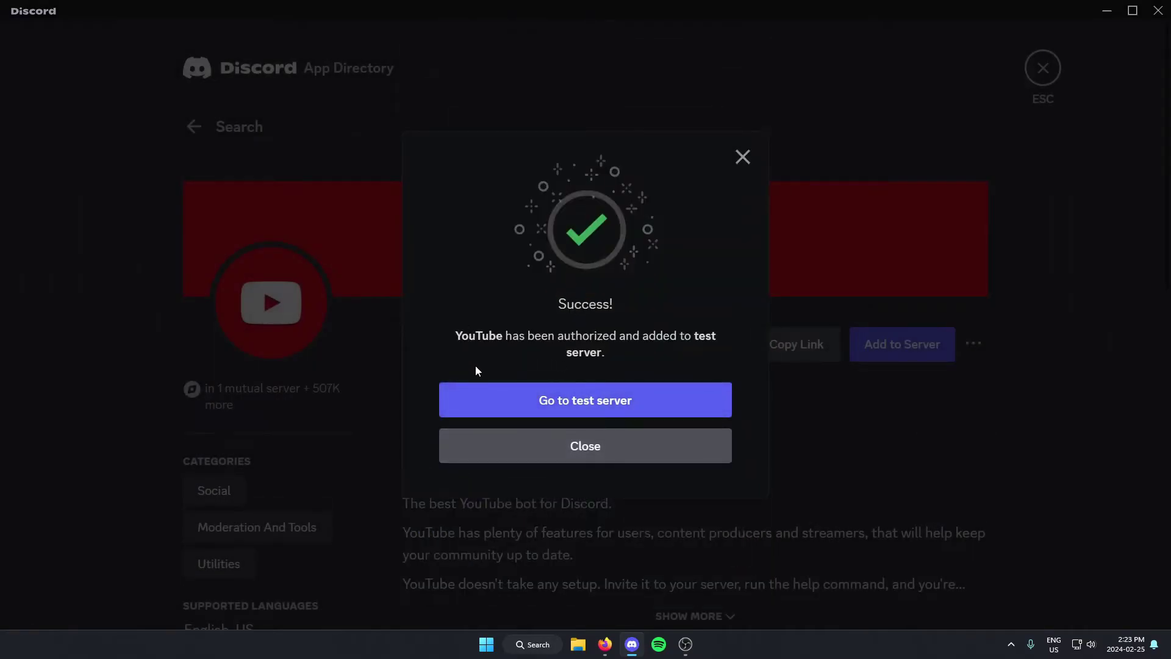
left_click(490, 398)
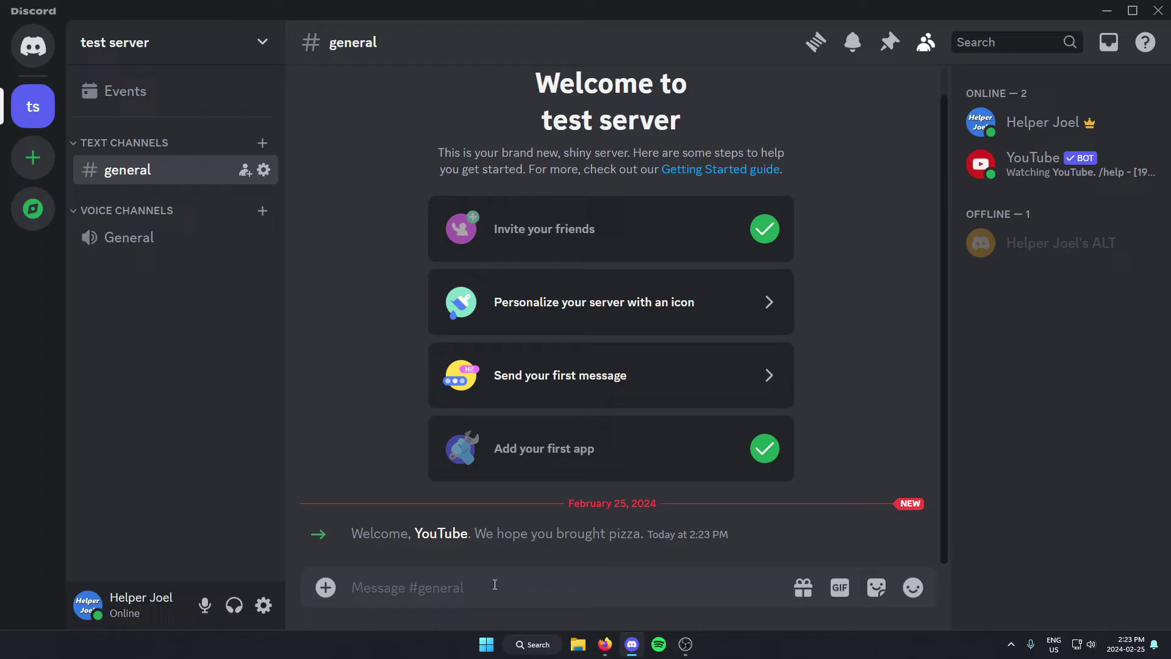
Run the YouTube bot's /notify add command in #general with general as the discord_channel
left_click(466, 595)
type("/notify")
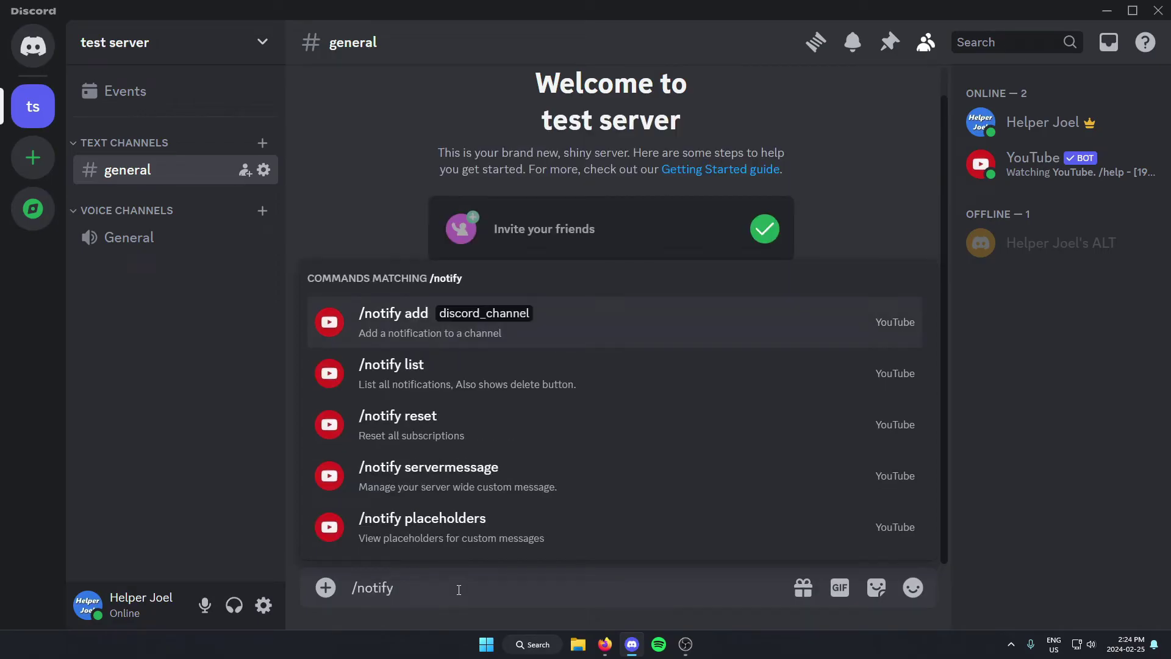
type(" add")
key("Tab")
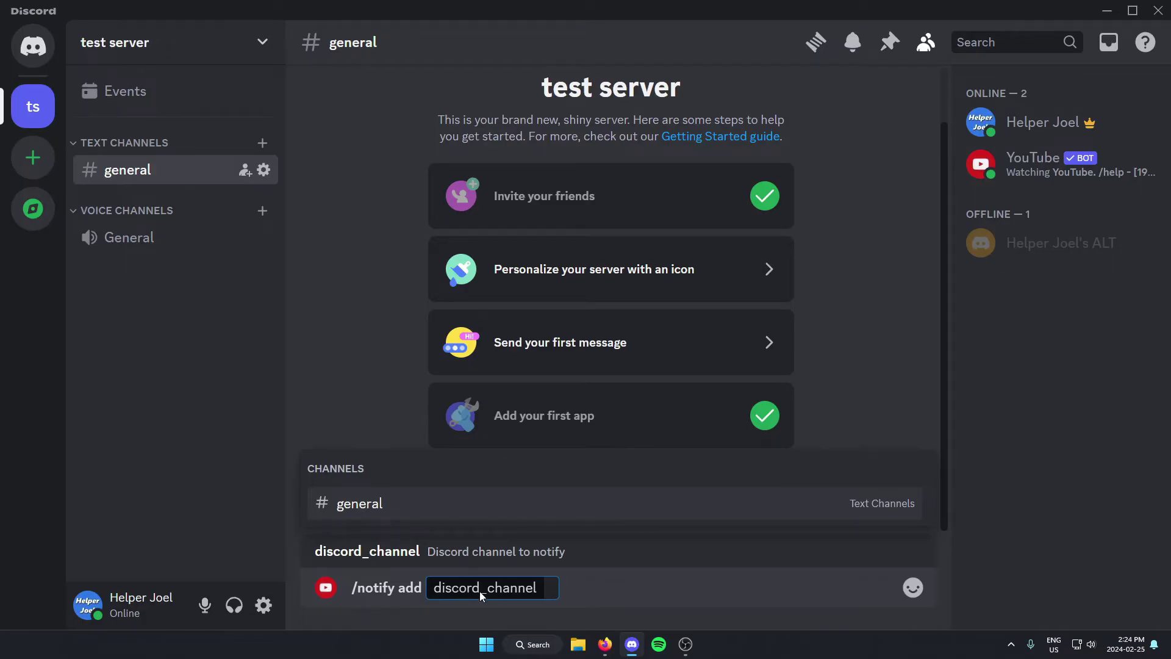
left_click(469, 505)
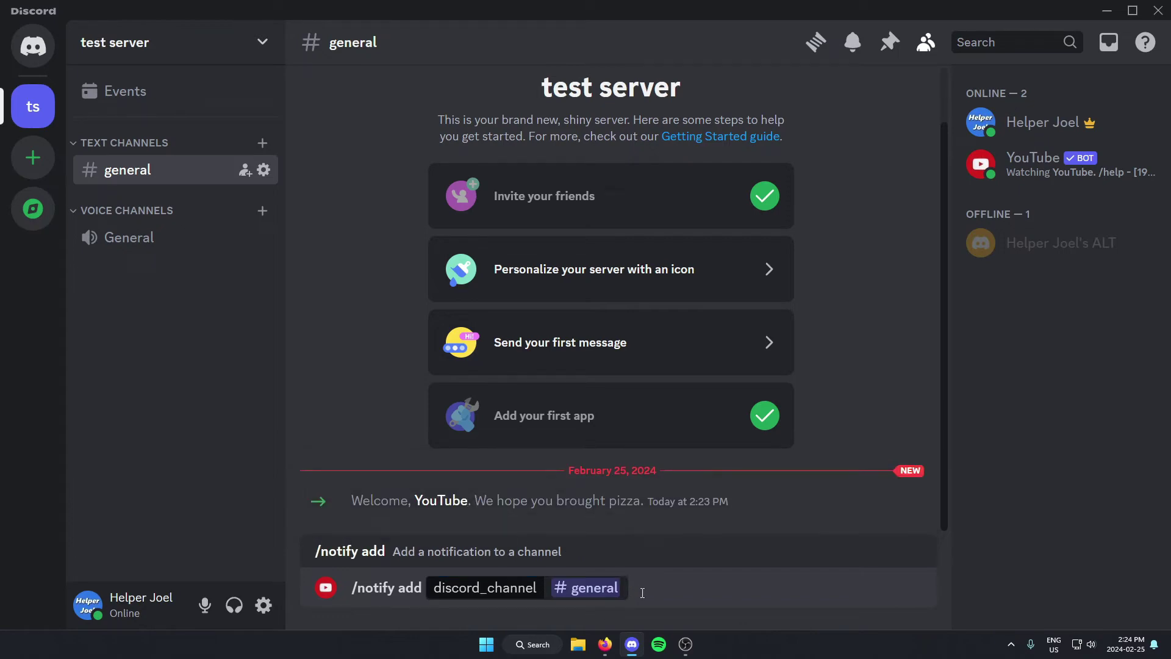
key("Return")
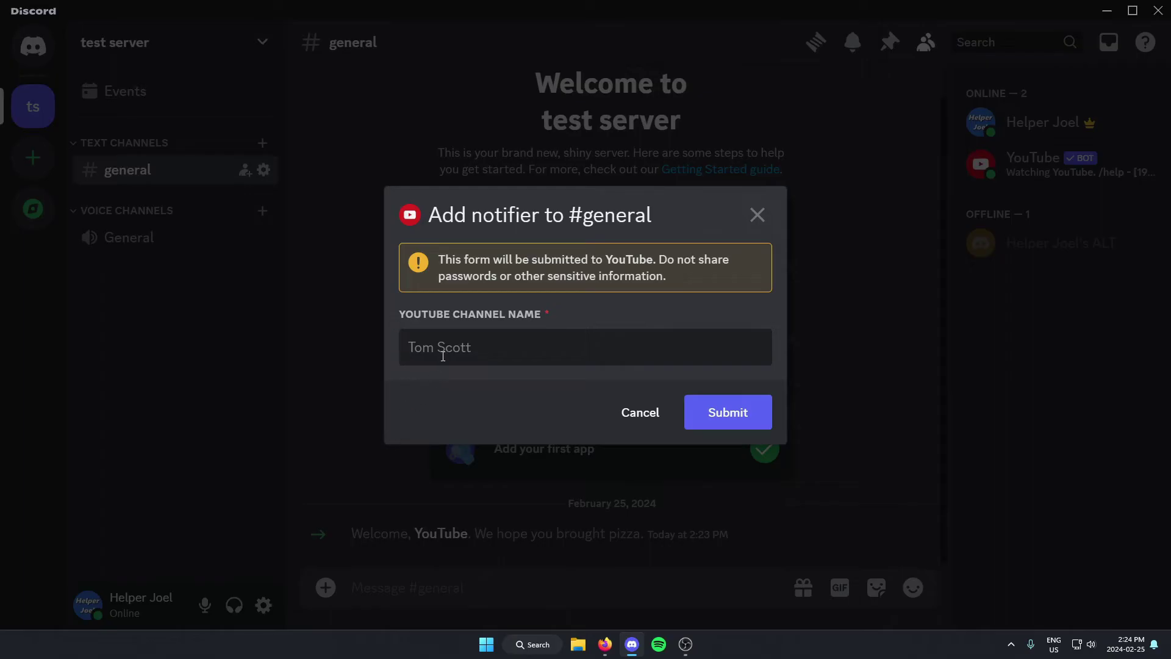
Submit the YouTube channel's handle, starting with @, for the notifier and select the matching channel as the upload source
type("@")
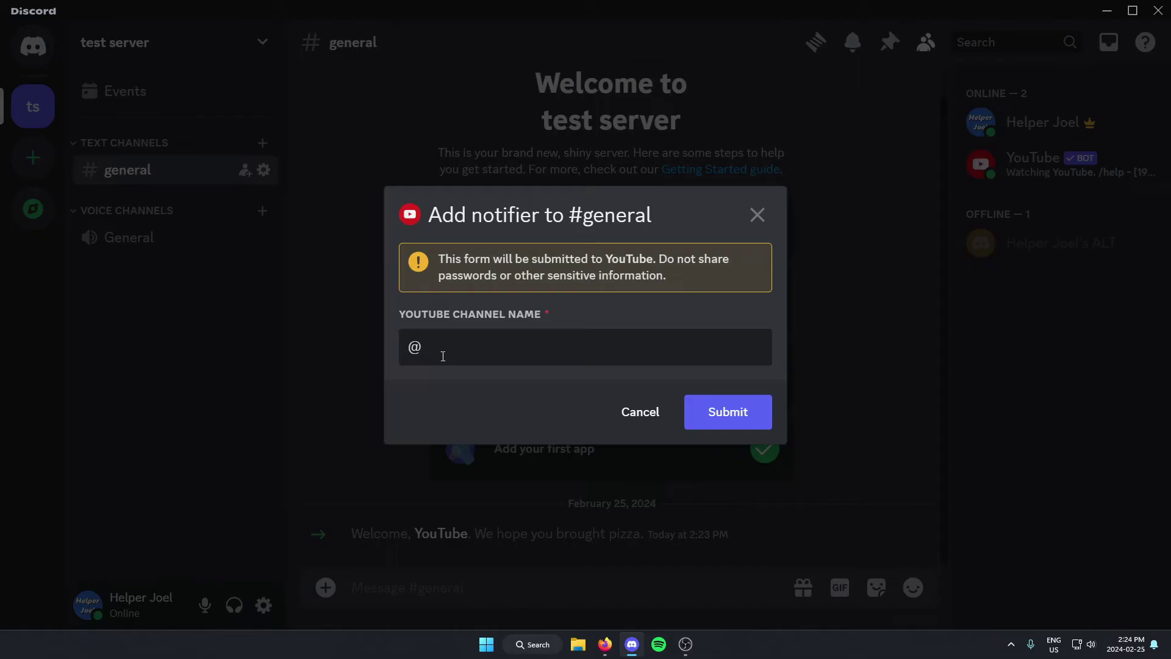
type("helperjoel")
left_click(737, 416)
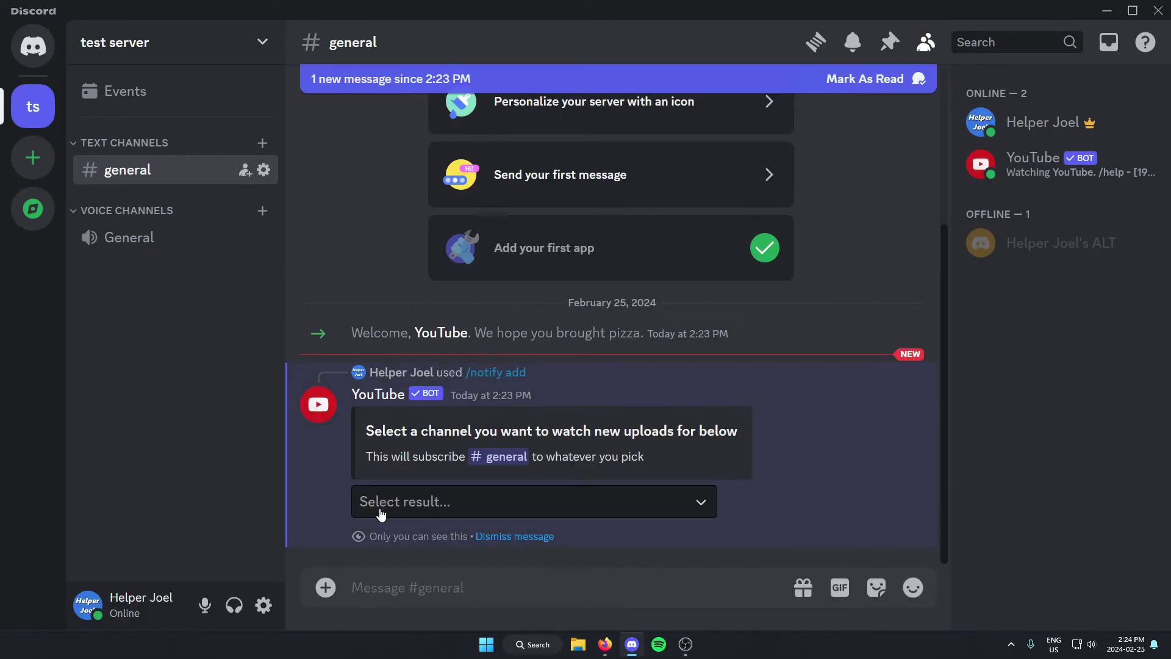
left_click(475, 507)
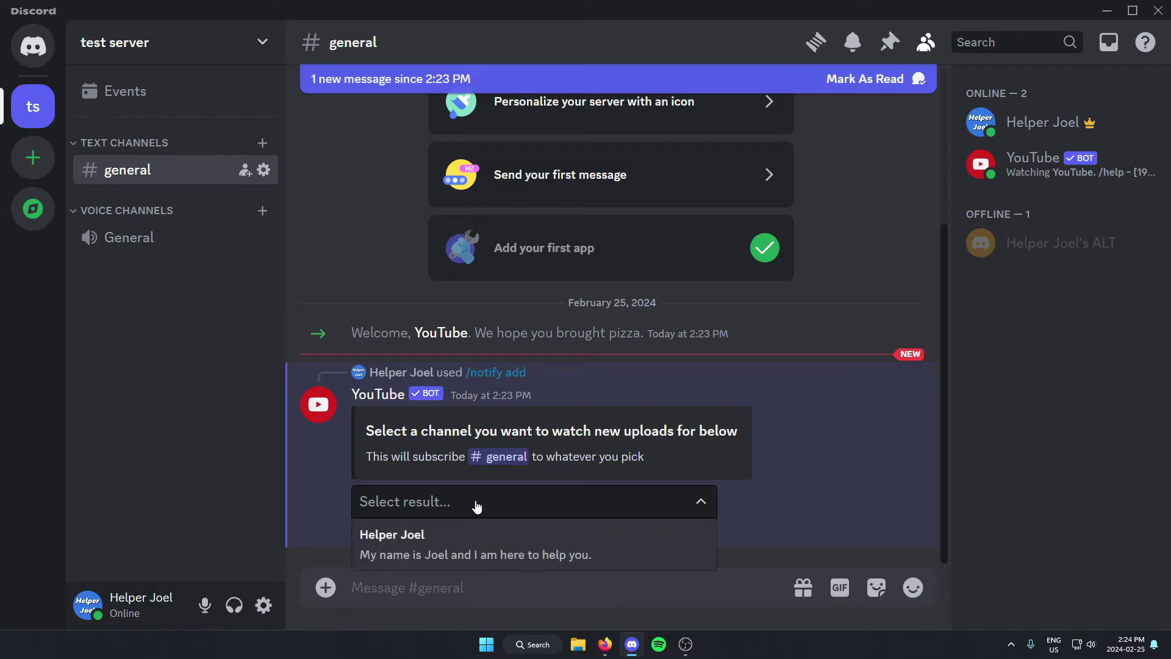
left_click(461, 543)
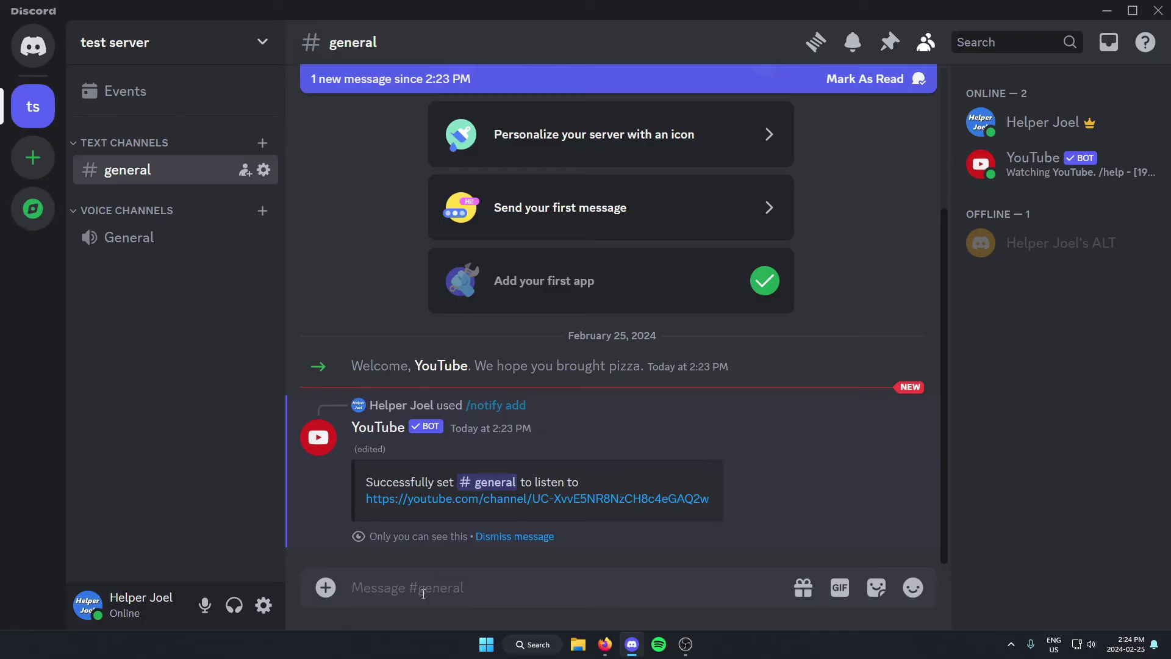
Run the /notify list command in #general to bring up the subscription manager
type("/")
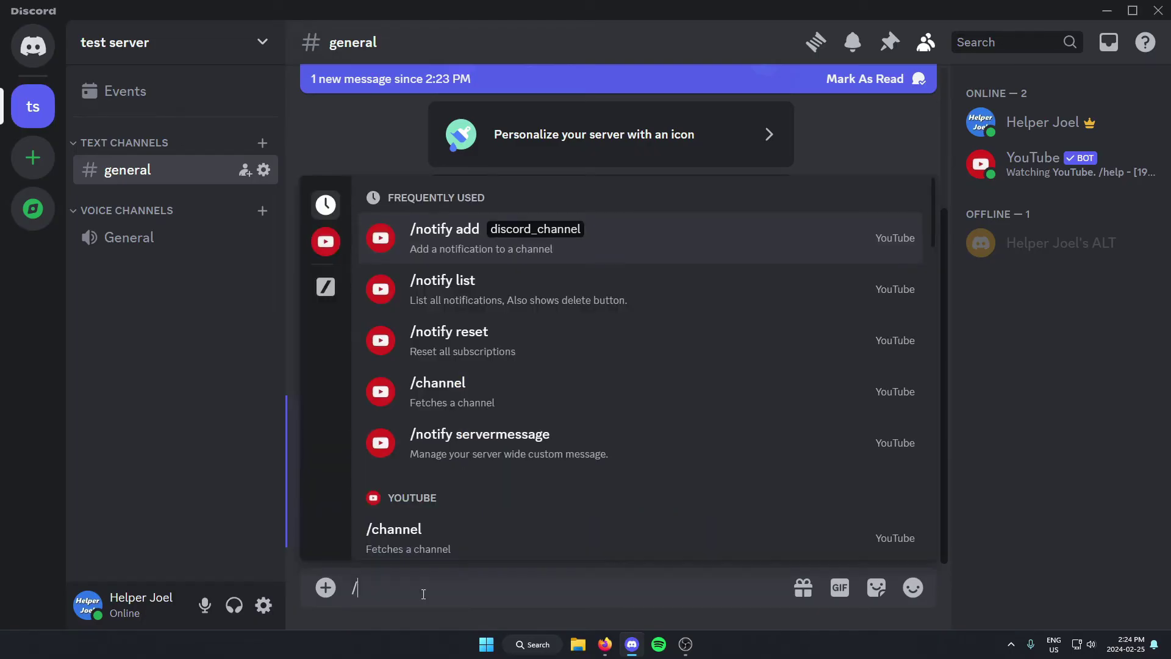
type("notify ")
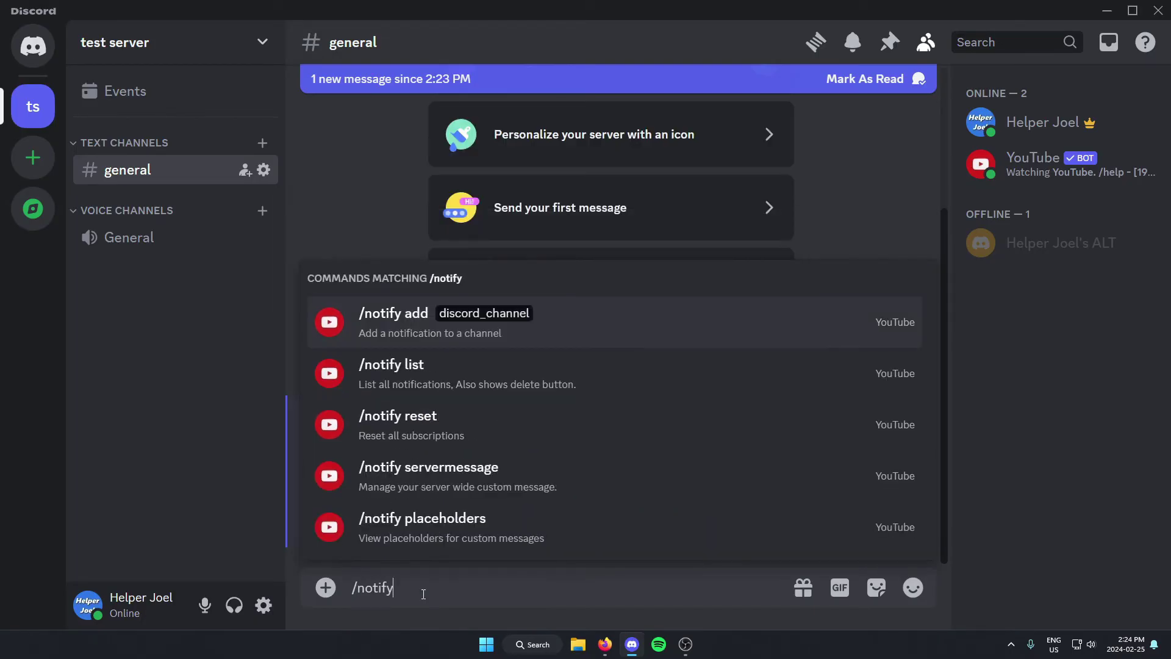
type("list")
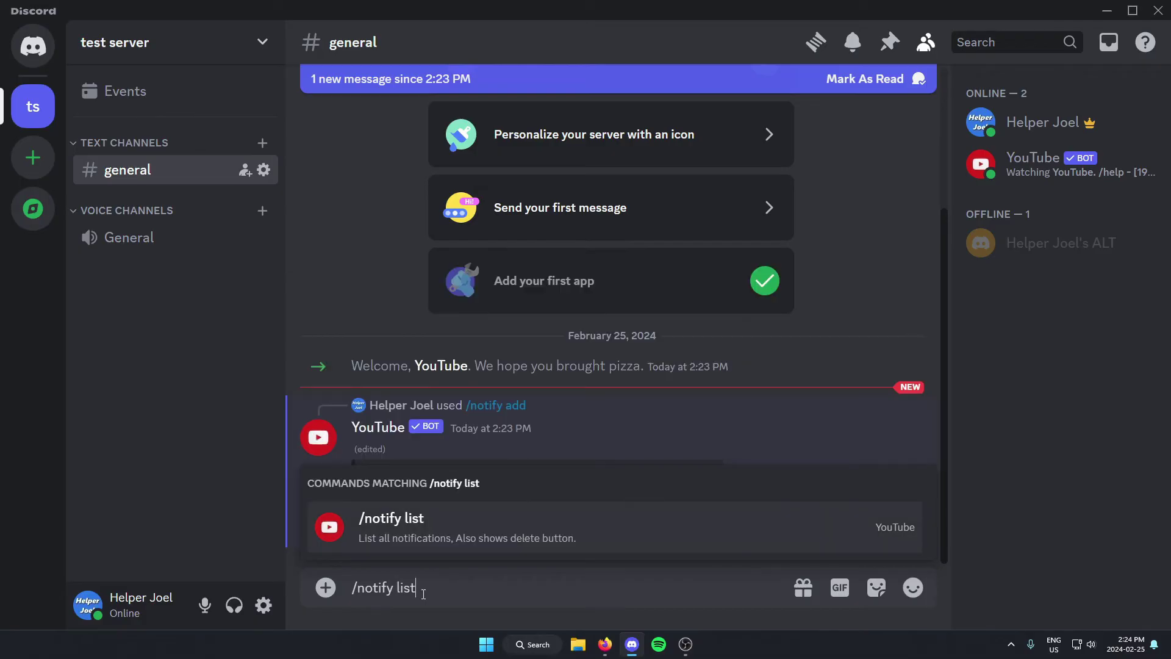
key("Return")
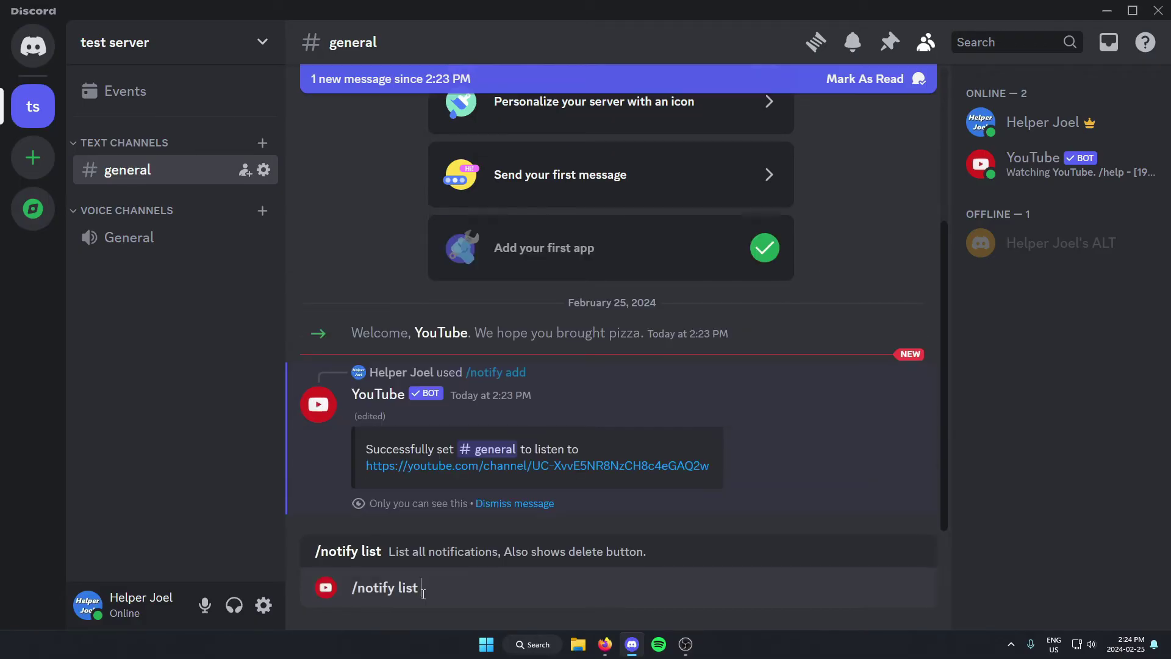
key("Return")
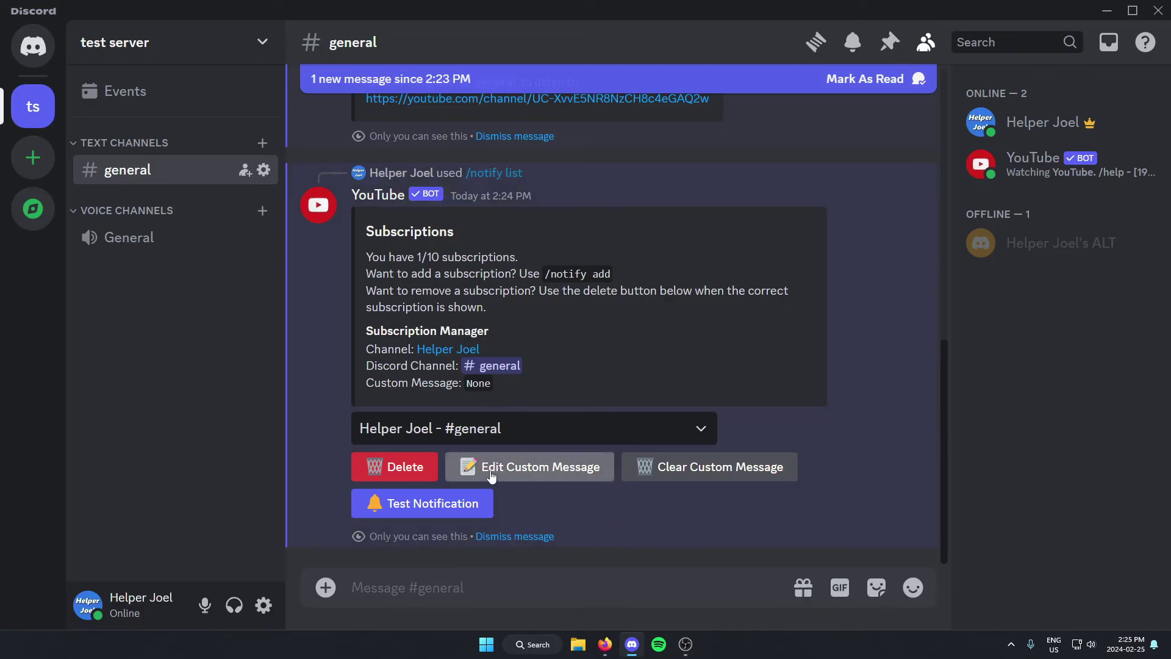
Set the subscription's custom message to the YouTube channel's name followed by "Has UPLOADED!!!" and submit it
left_click(517, 479)
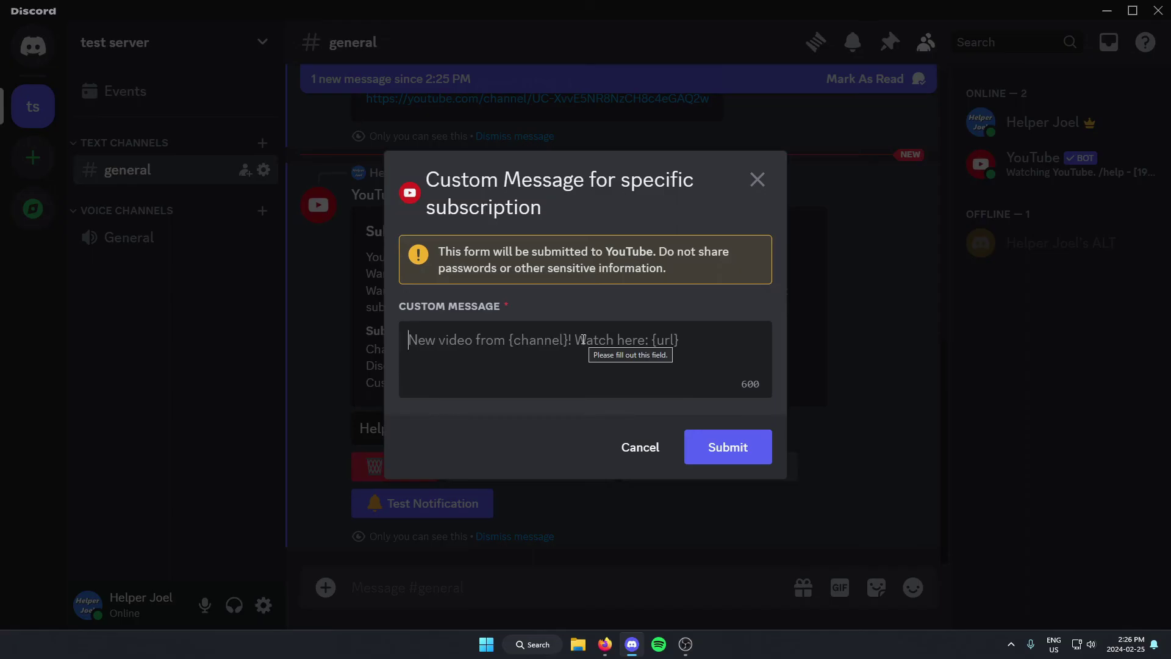
type("H")
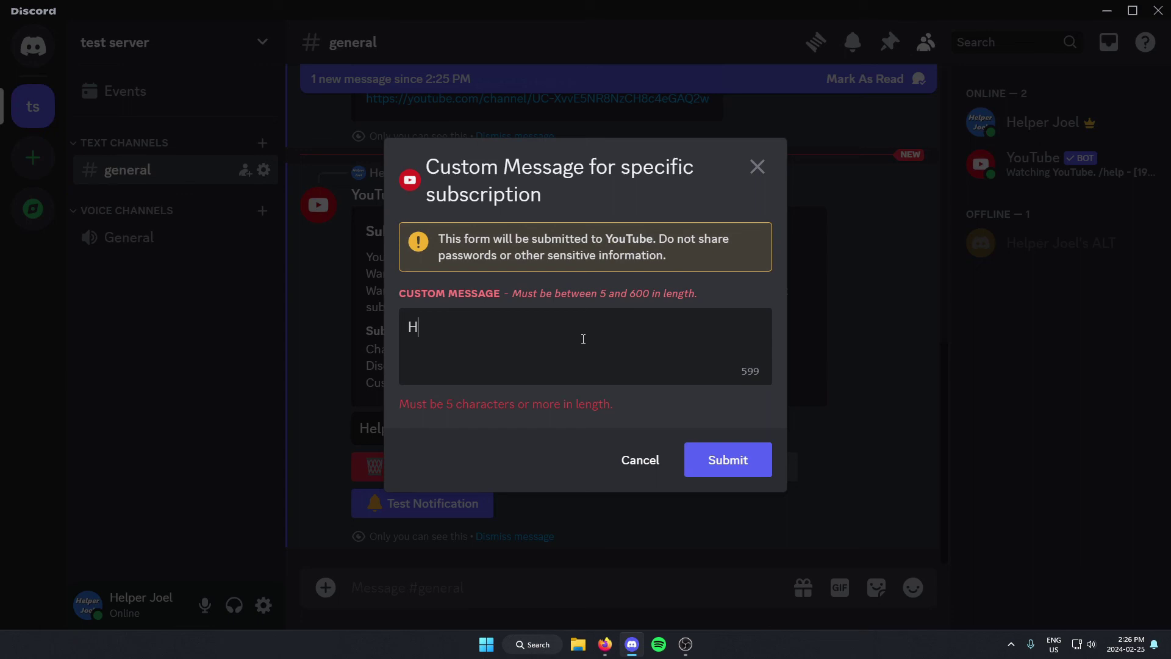
type("elper JOe")
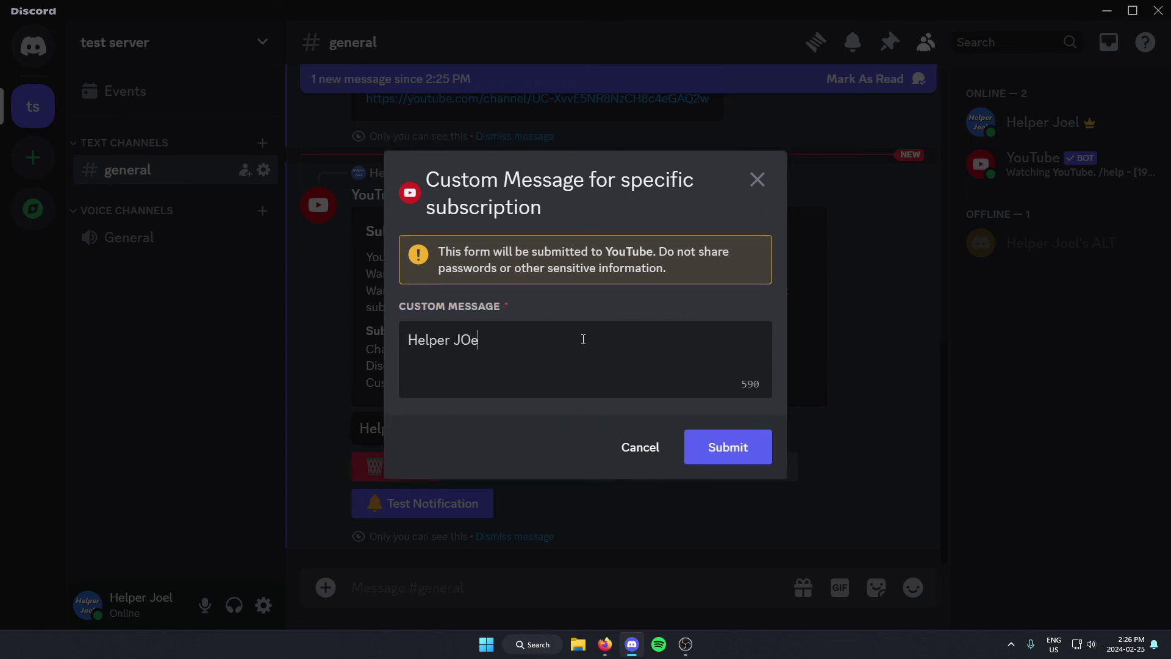
key("BackSpace")
key("BackSpace")
type("oel Has UPLOADED!!!")
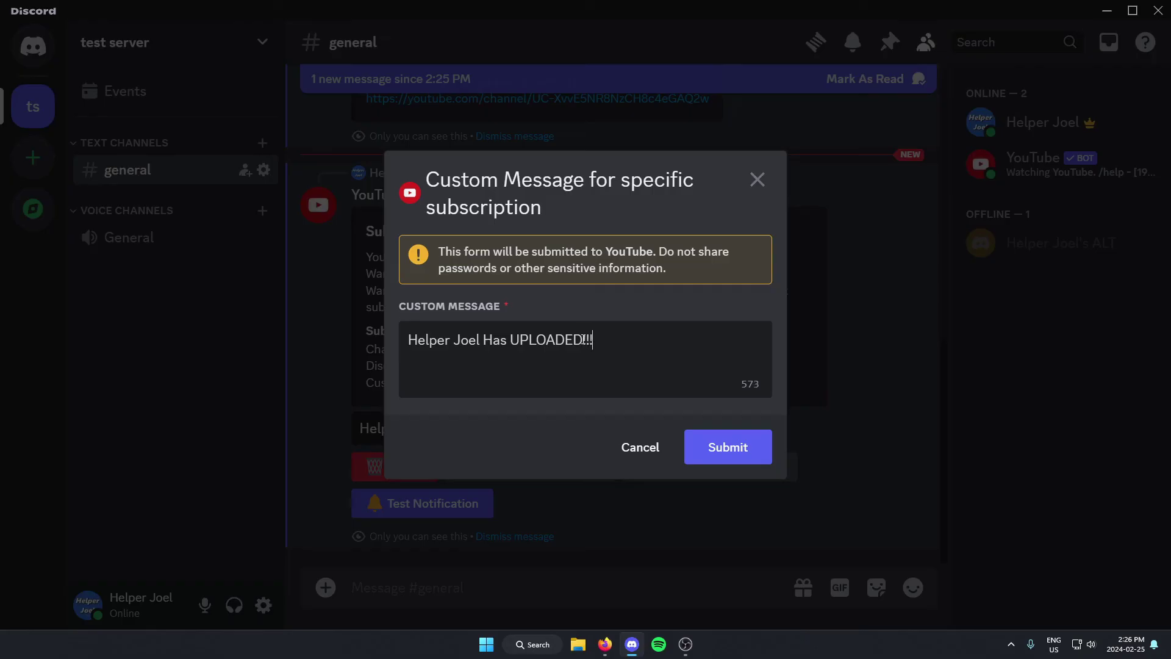
left_click(721, 455)
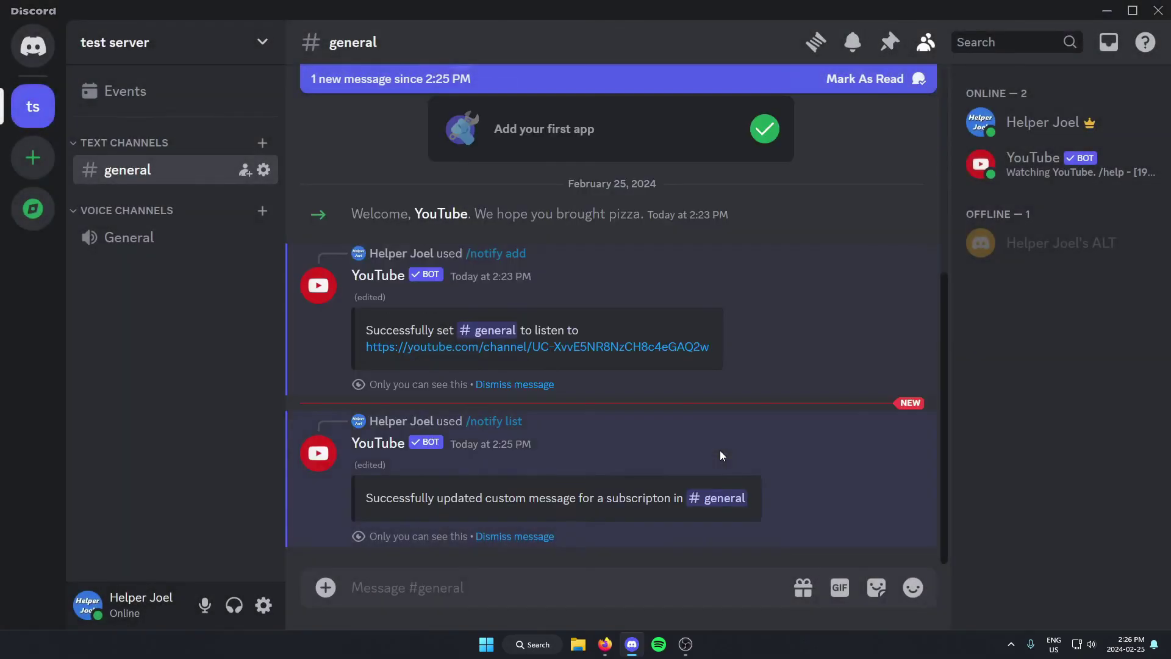